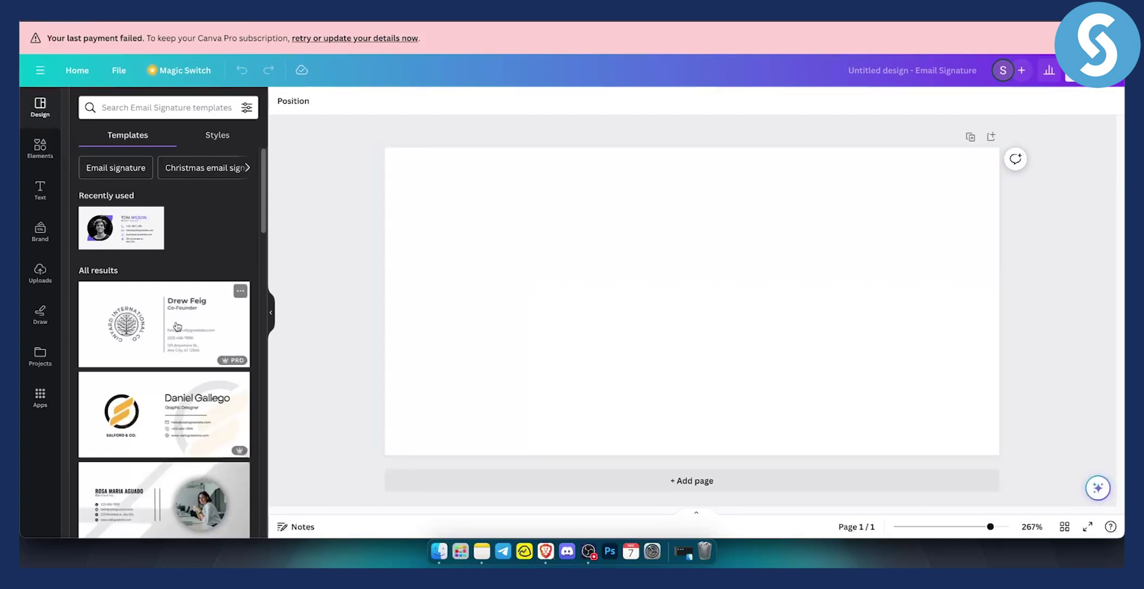
click(246, 109)
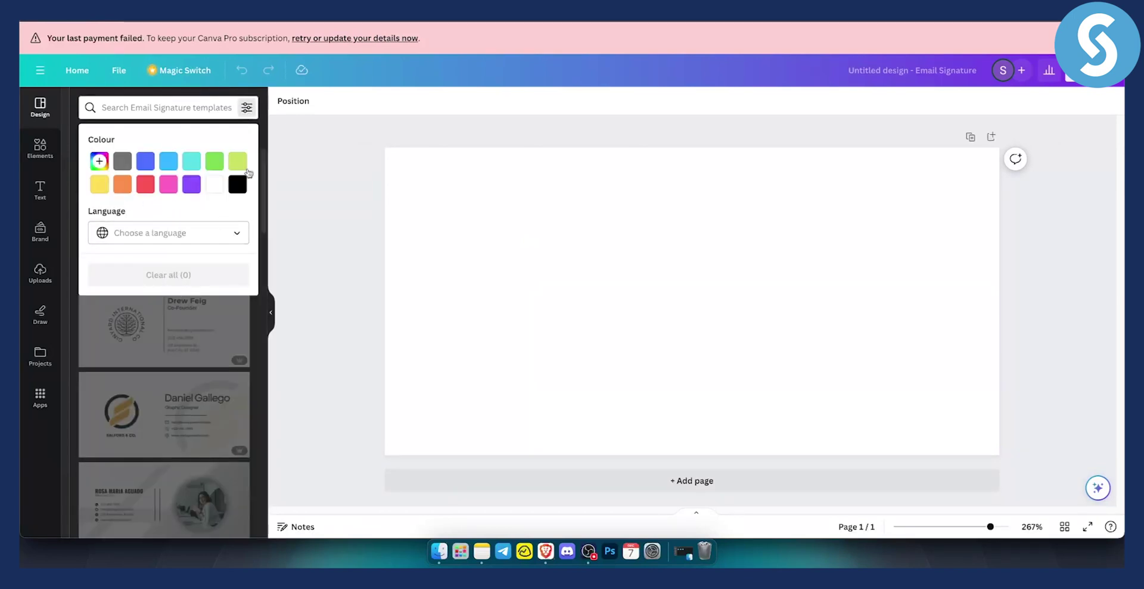
click(249, 108)
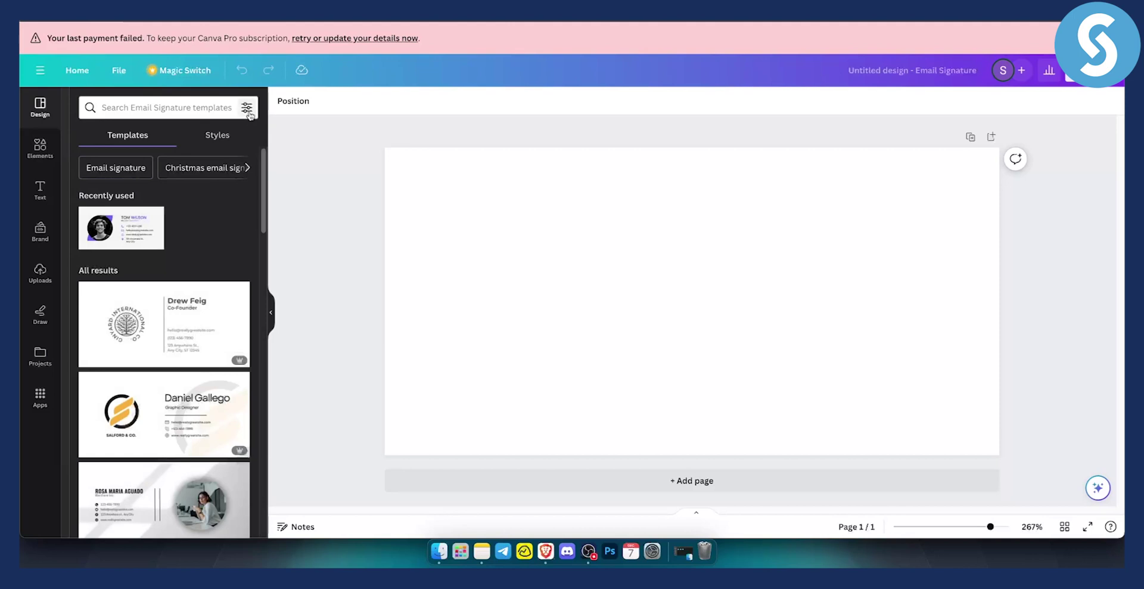
click(248, 109)
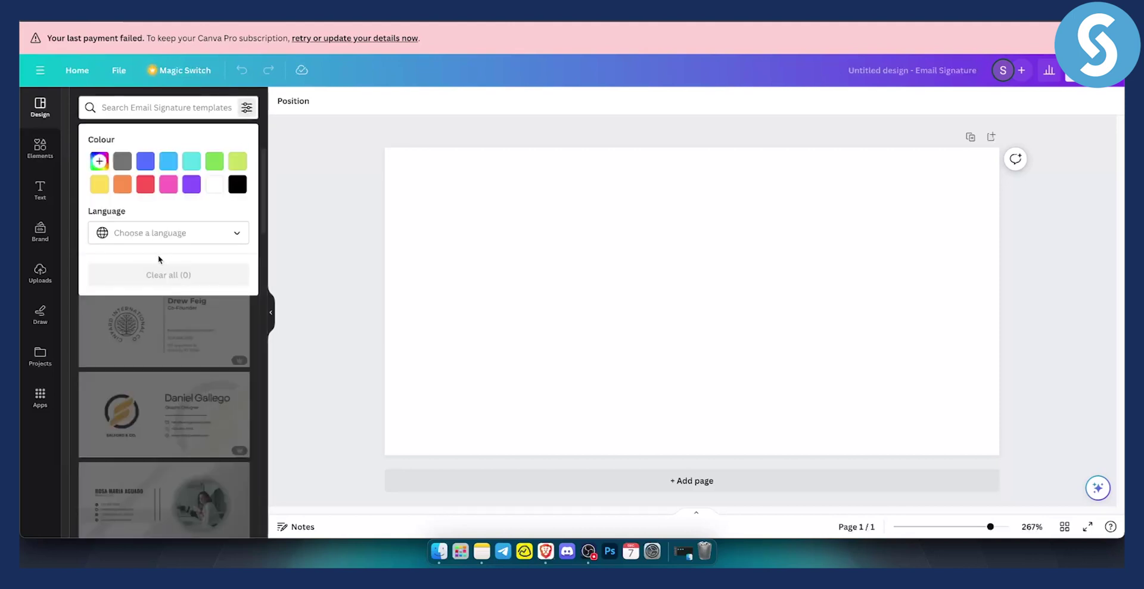
click(246, 107)
scroll(159, 341, down, 5)
scroll(159, 341, down, 3)
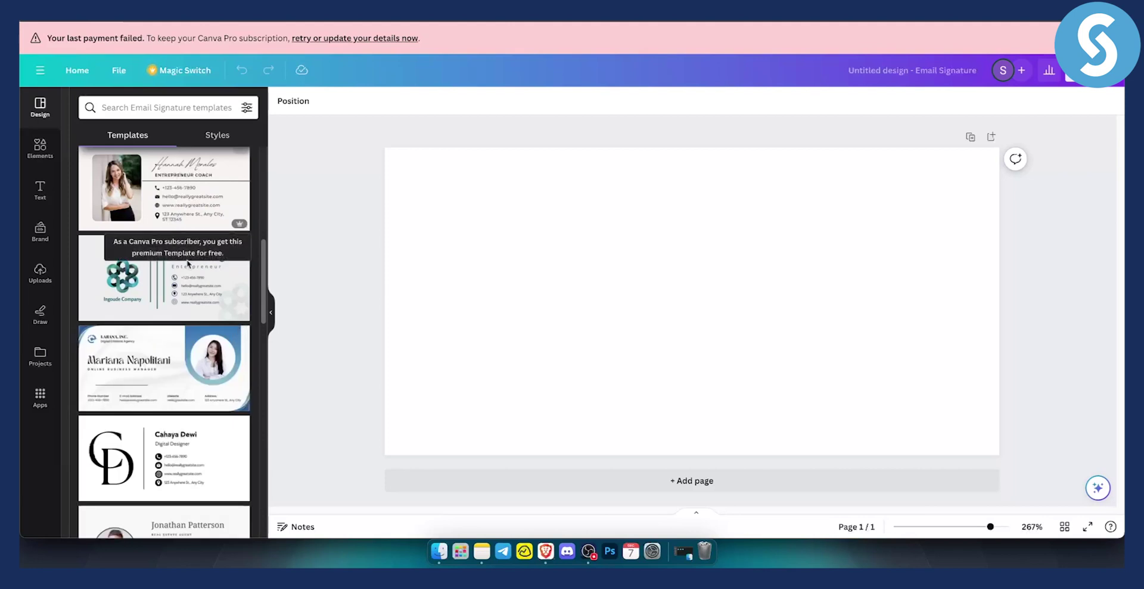
scroll(187, 280, up, 1)
scroll(186, 280, up, 2)
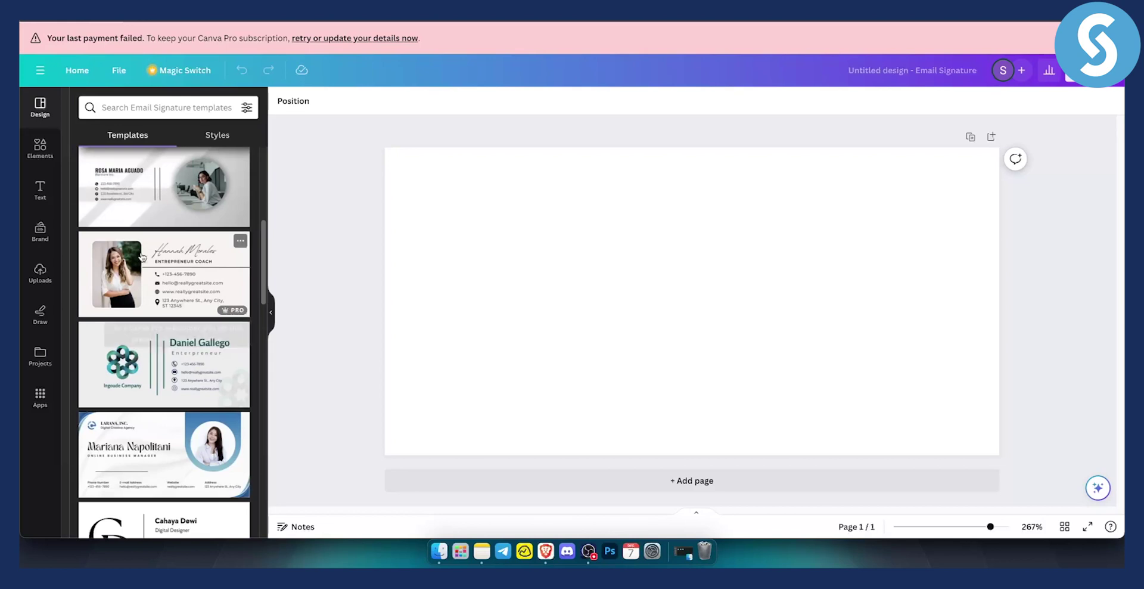
scroll(153, 258, down, 2)
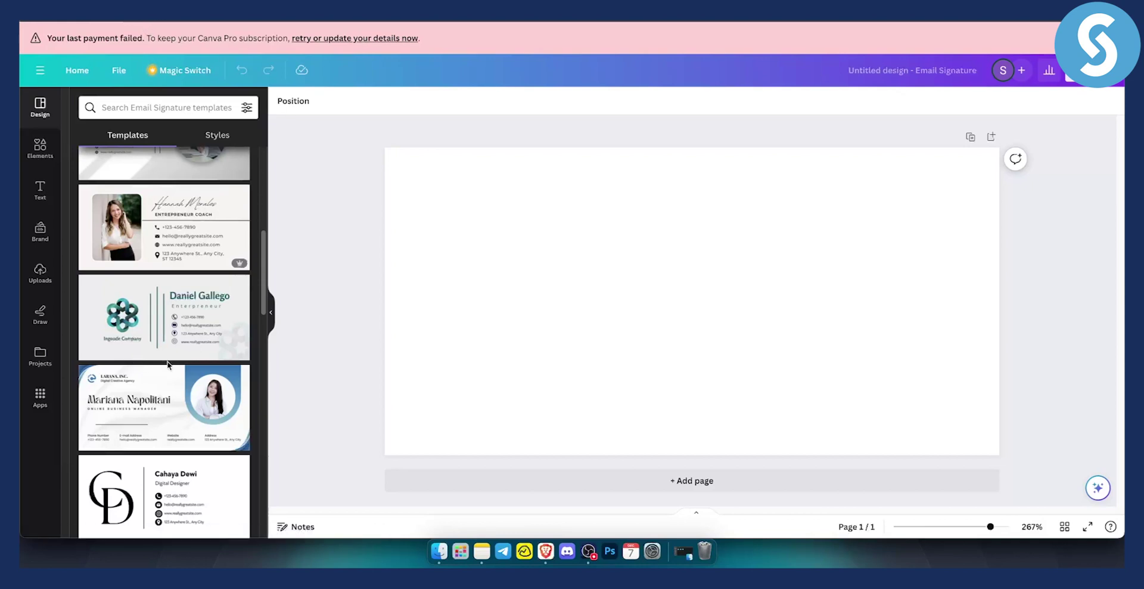
scroll(169, 361, down, 2)
scroll(169, 362, down, 4)
scroll(170, 356, down, 3)
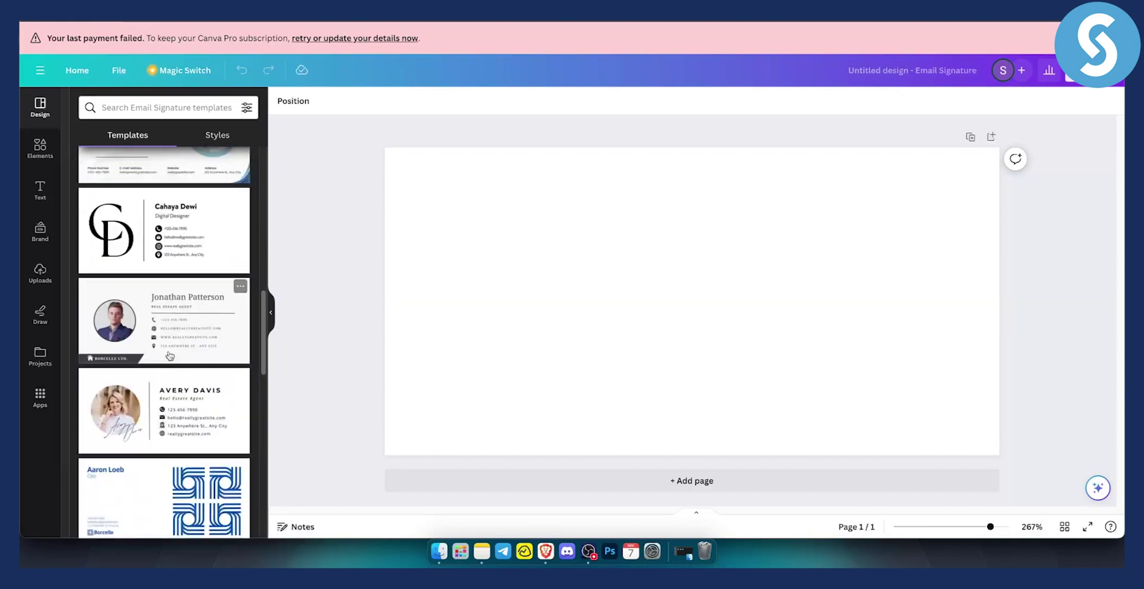
scroll(170, 354, down, 3)
scroll(171, 322, down, 7)
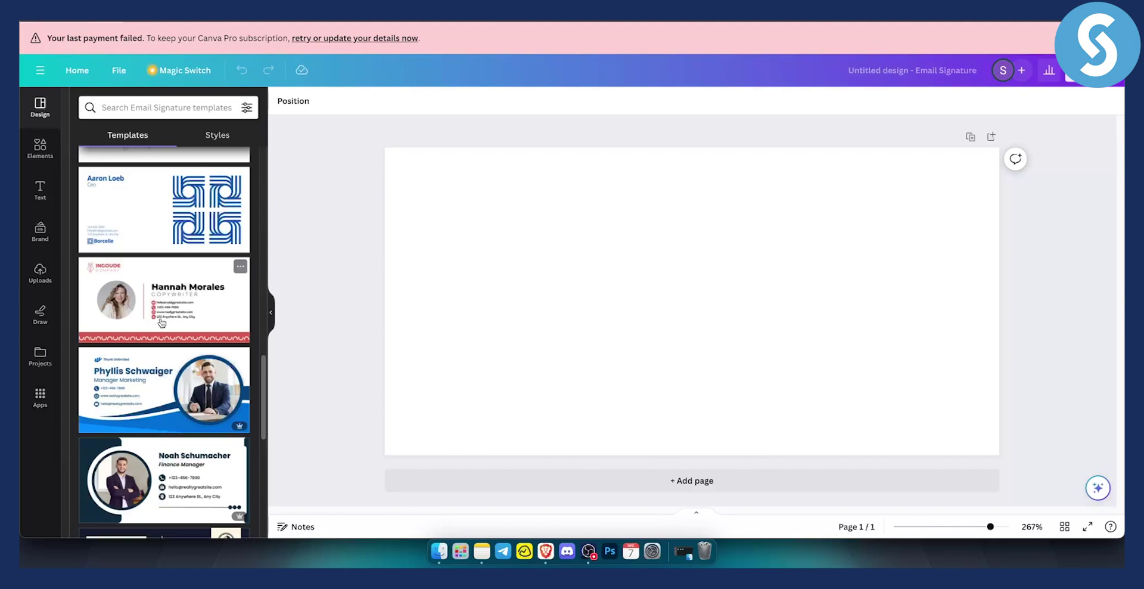
scroll(161, 319, down, 3)
scroll(161, 316, down, 4)
scroll(161, 315, down, 4)
scroll(160, 317, down, 3)
scroll(159, 319, down, 3)
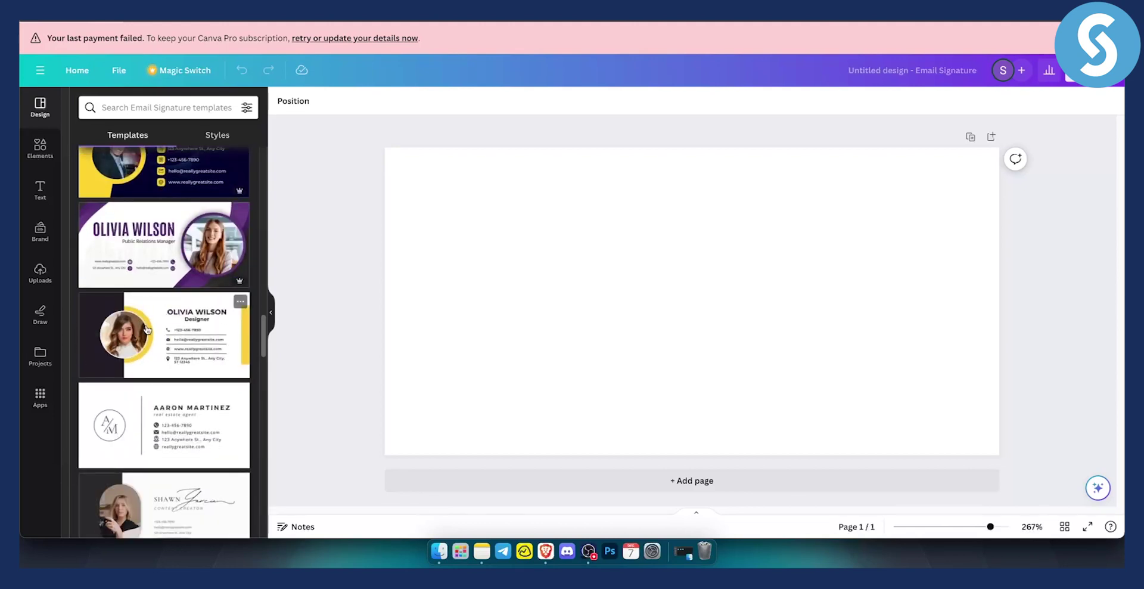
Apply the Olivia Wilson designer template and recolour the photo's yellow ring light green.
click(201, 331)
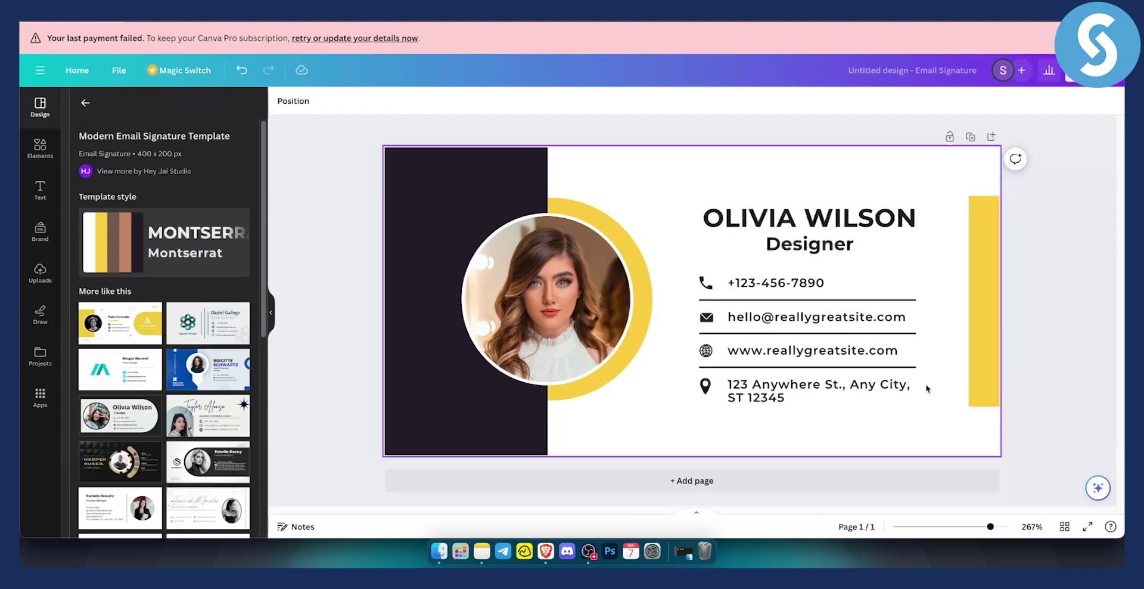
click(649, 299)
click(281, 101)
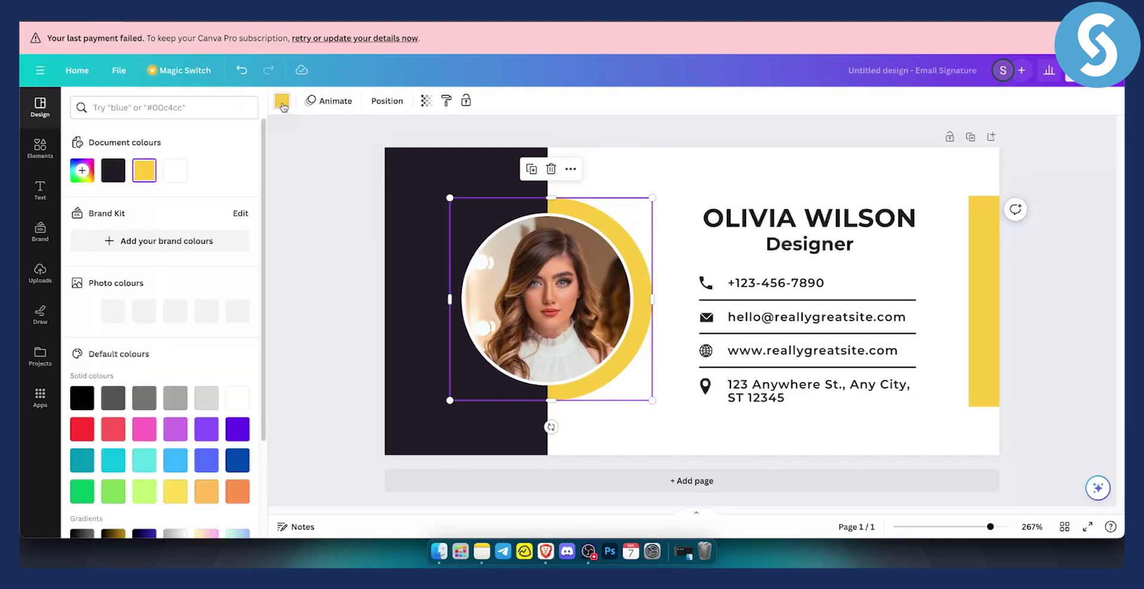
click(237, 310)
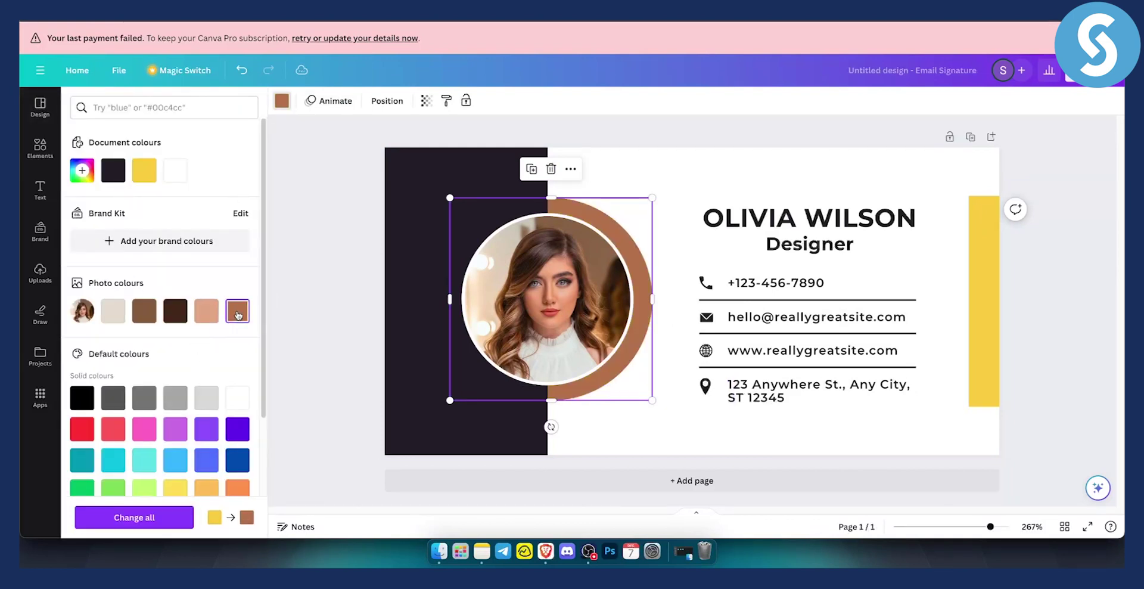
click(243, 457)
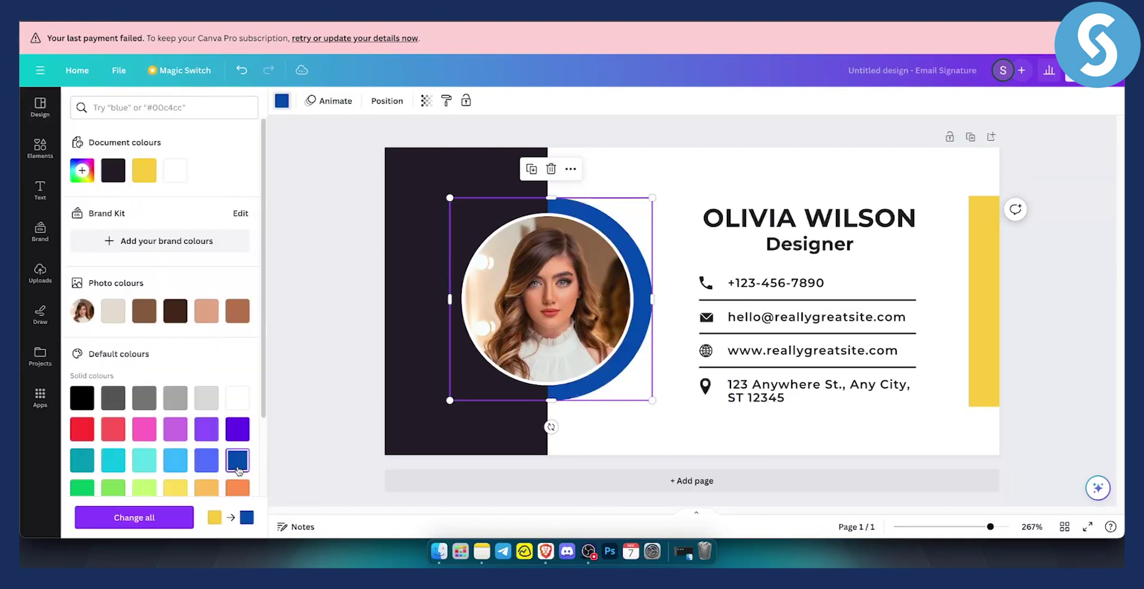
click(236, 434)
click(175, 487)
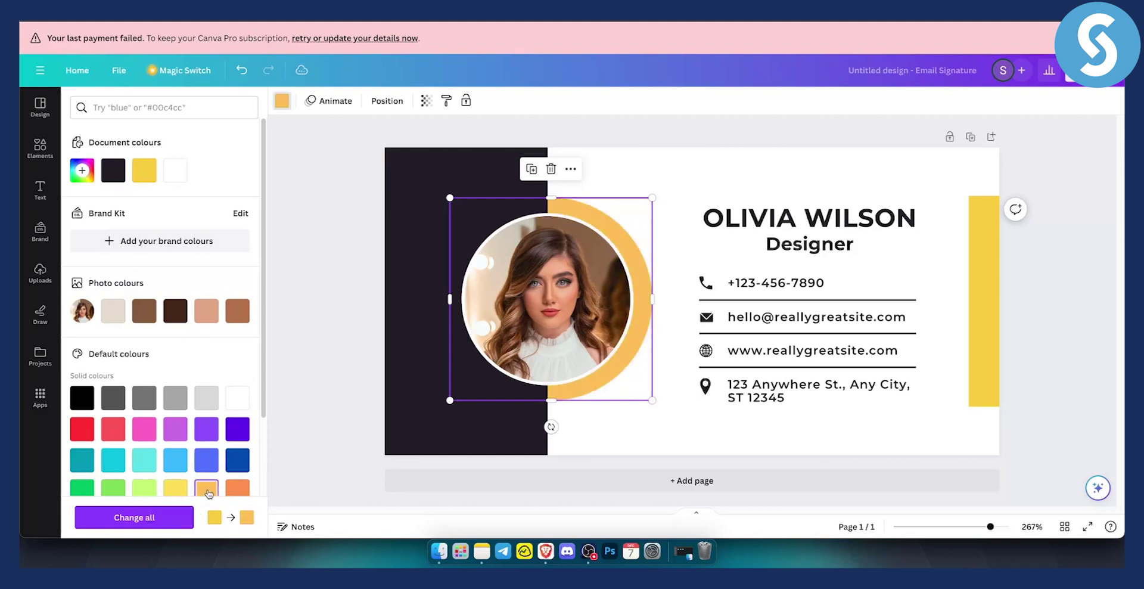
scroll(244, 465, down, 3)
click(113, 401)
Recolour the yellow bar on the right edge light green.
click(995, 252)
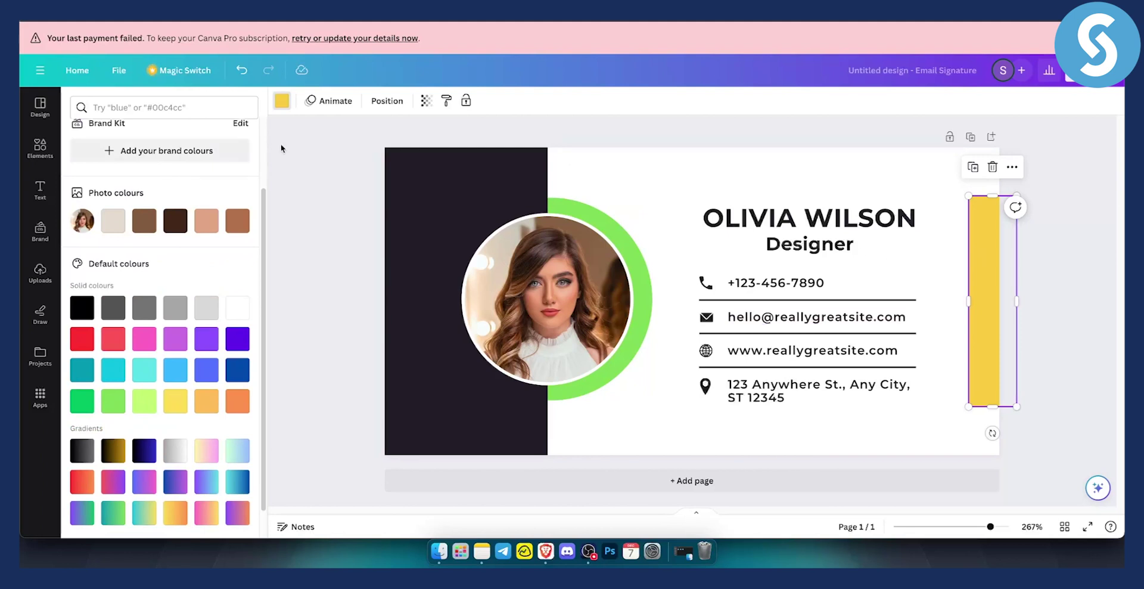
scroll(162, 272, up, 3)
scroll(238, 426, down, 3)
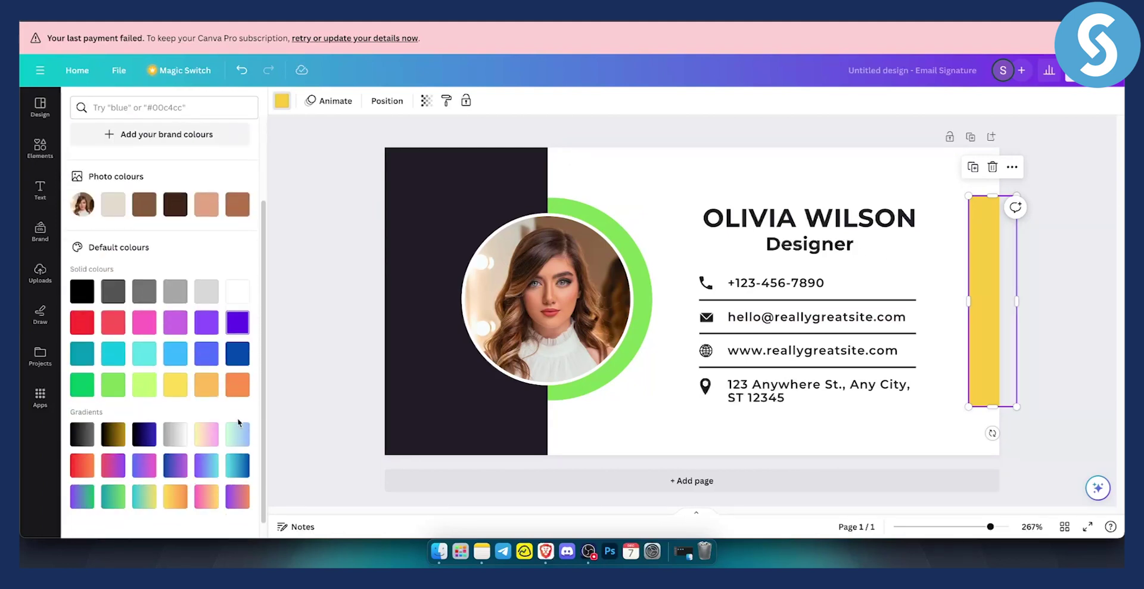
click(113, 384)
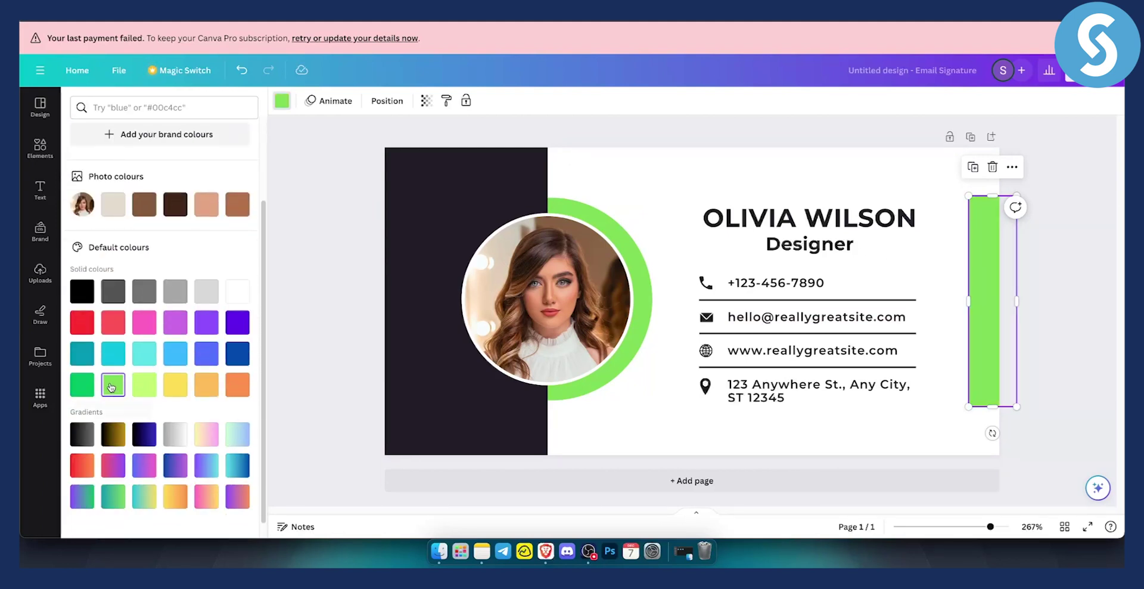
Make the dark block on the left of the signature black.
click(322, 271)
click(439, 196)
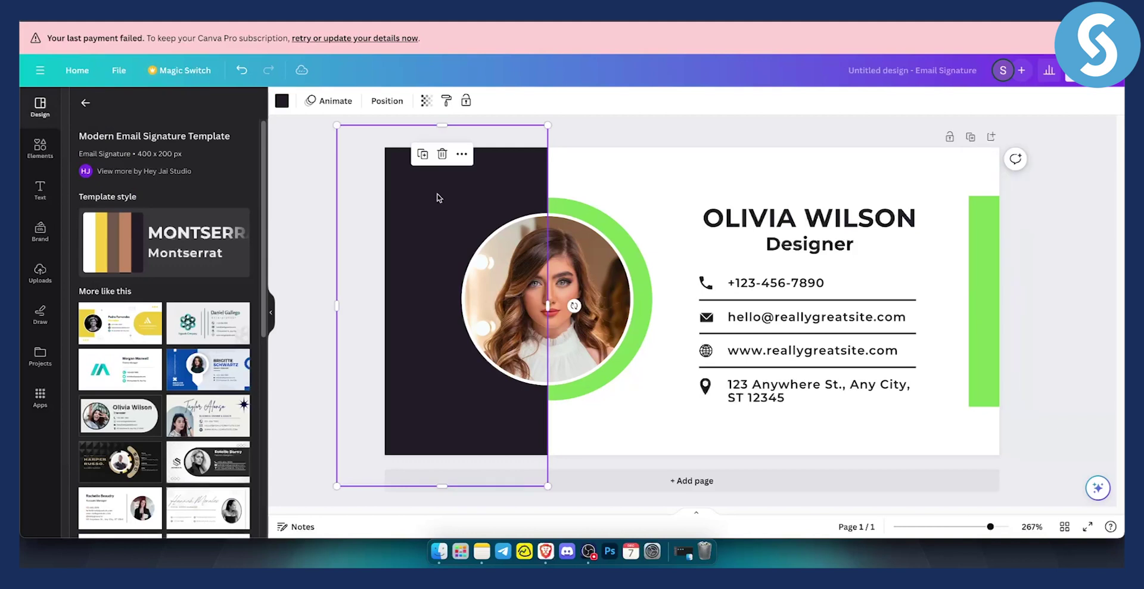
click(282, 101)
click(201, 398)
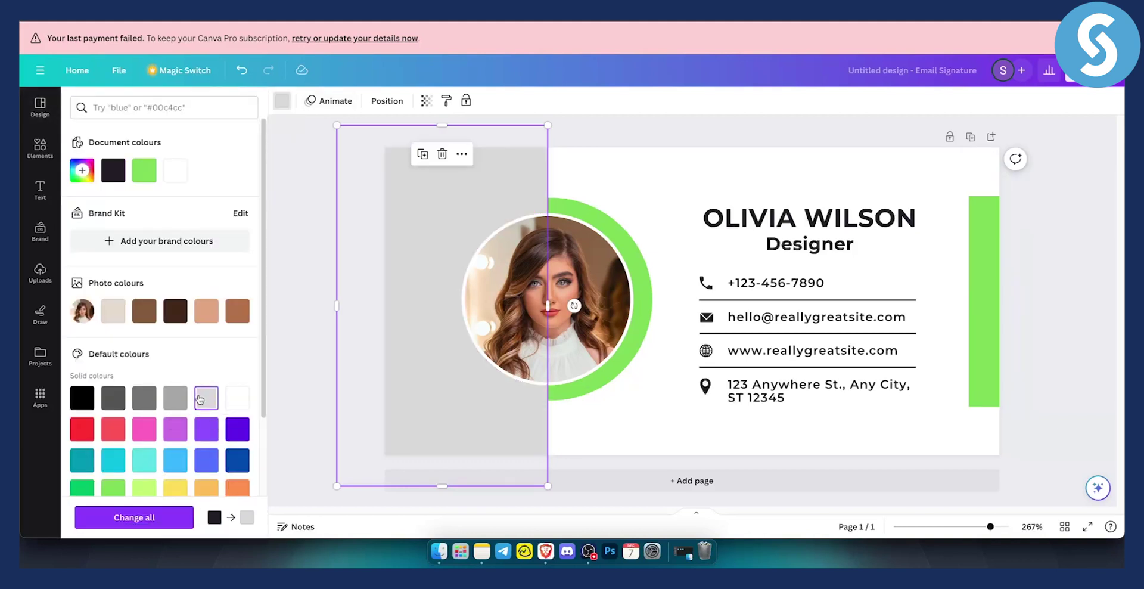
click(114, 398)
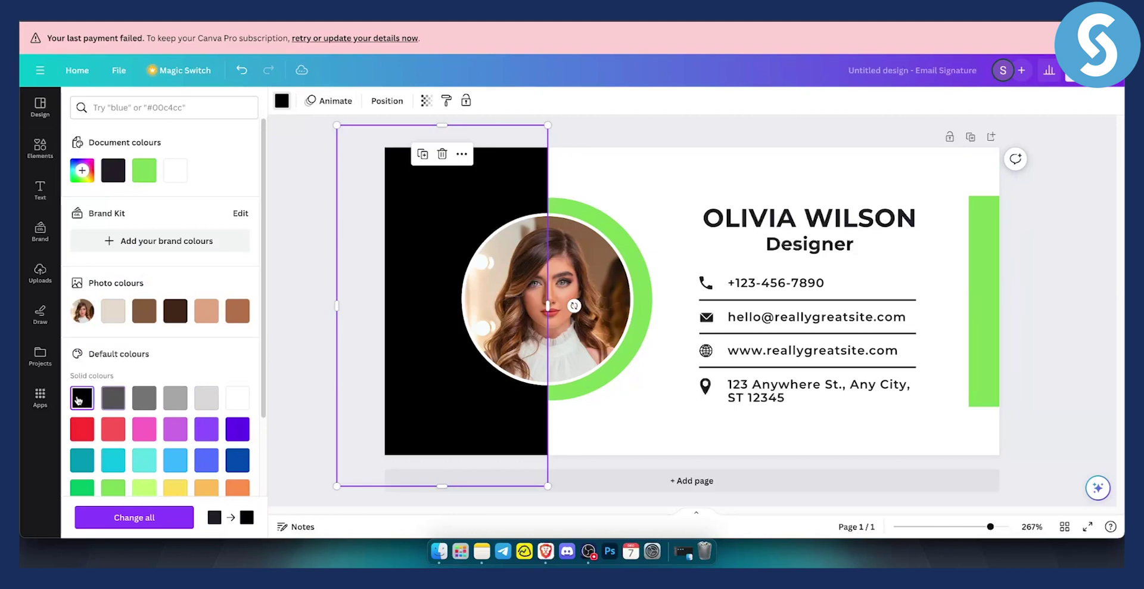
click(292, 359)
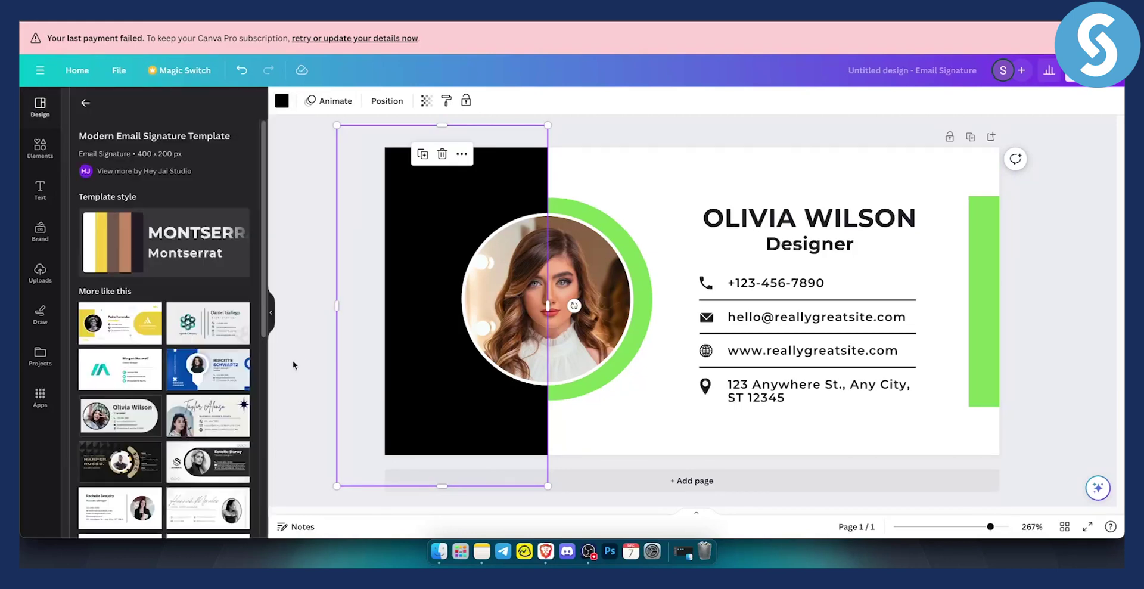
Colour the OLIVIA WILSON name the same green as the ring.
click(759, 222)
click(447, 101)
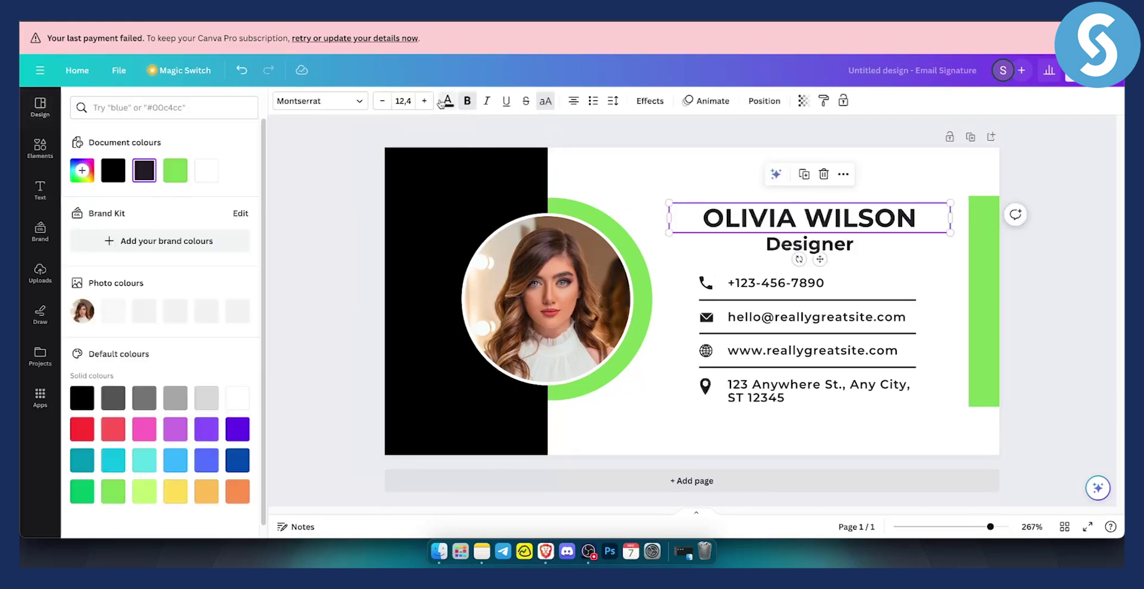
click(175, 170)
click(304, 245)
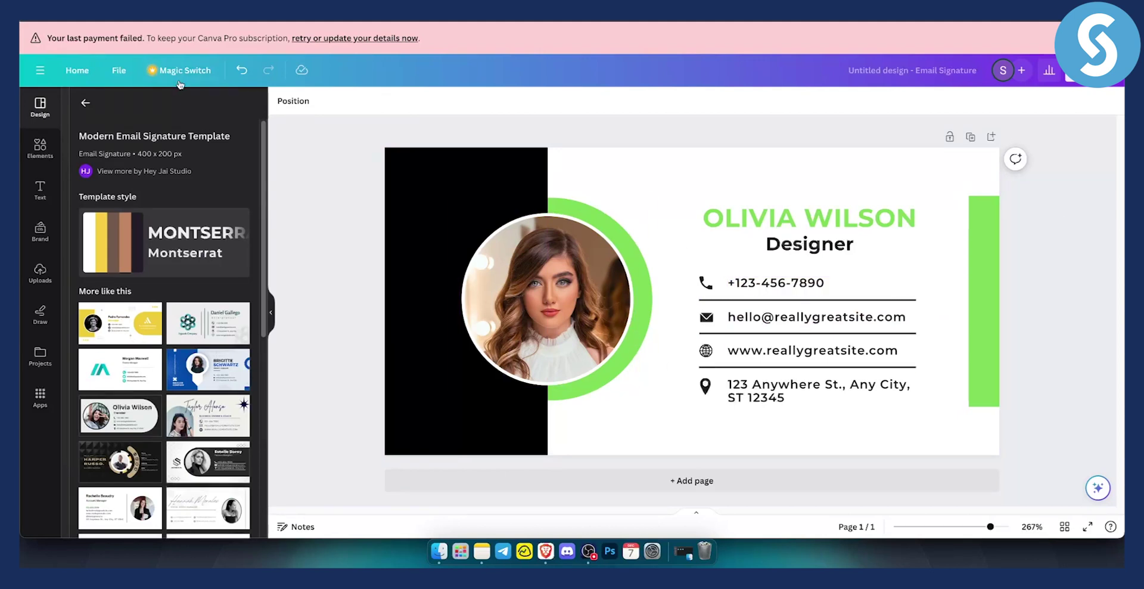
Download the design as a PNG with the size set to 1.5× (600 × 300 px).
click(118, 70)
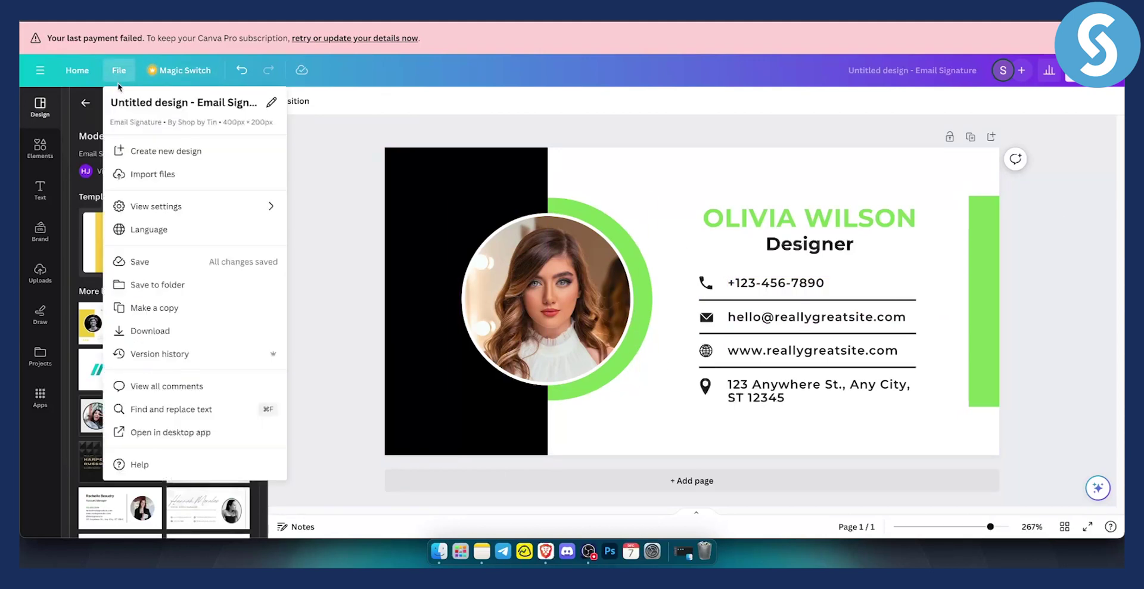
click(178, 331)
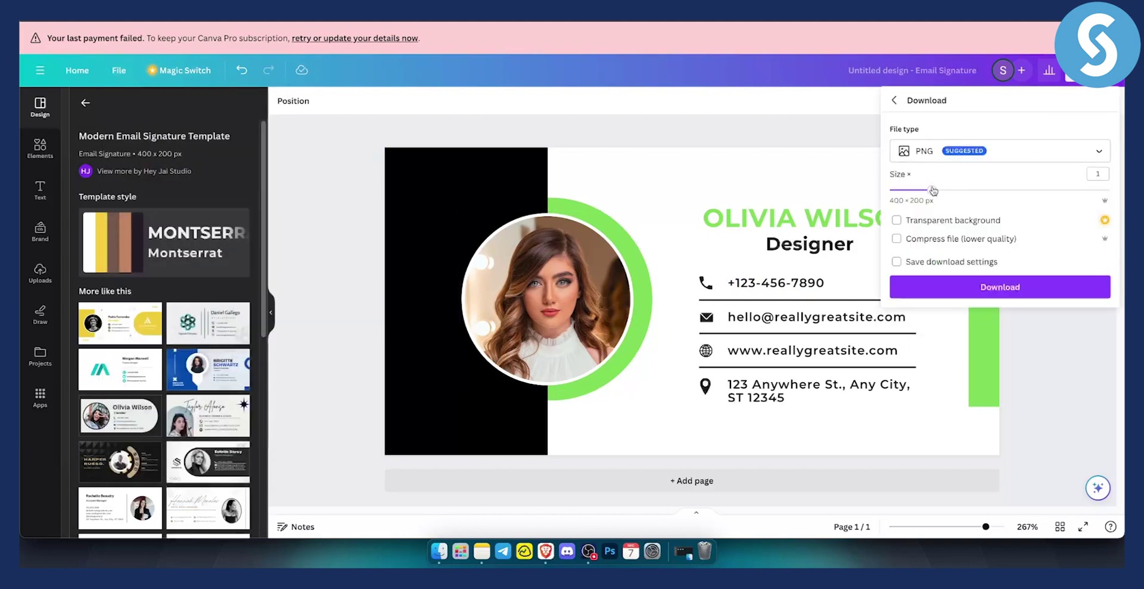
mouse_move(932, 190)
mouse_down()
mouse_move(1046, 191)
mouse_move(963, 190)
mouse_up()
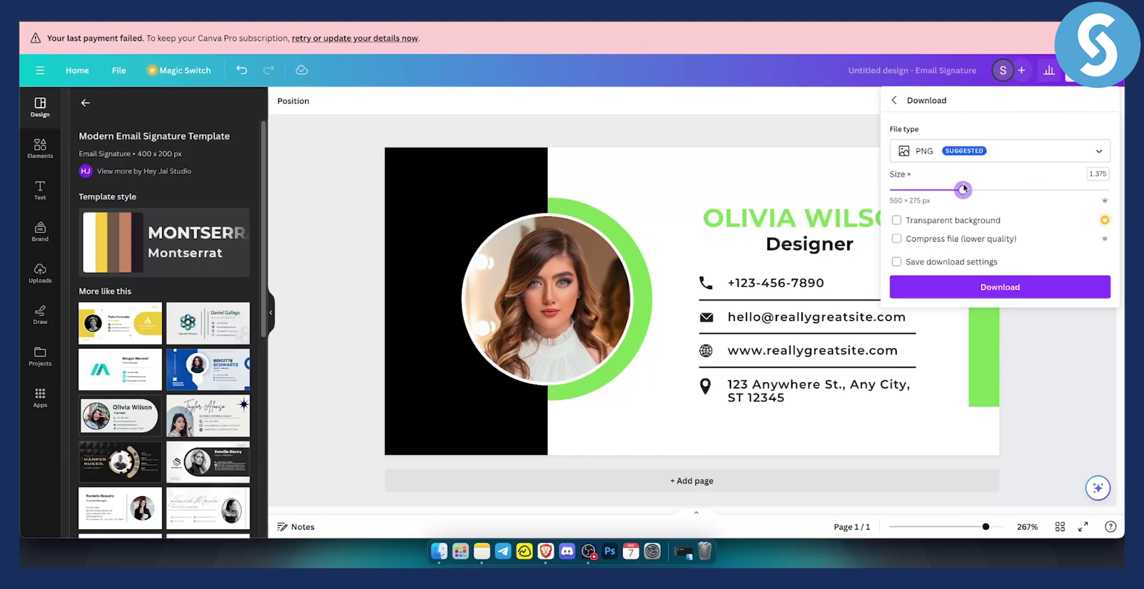
drag(963, 190, 973, 191)
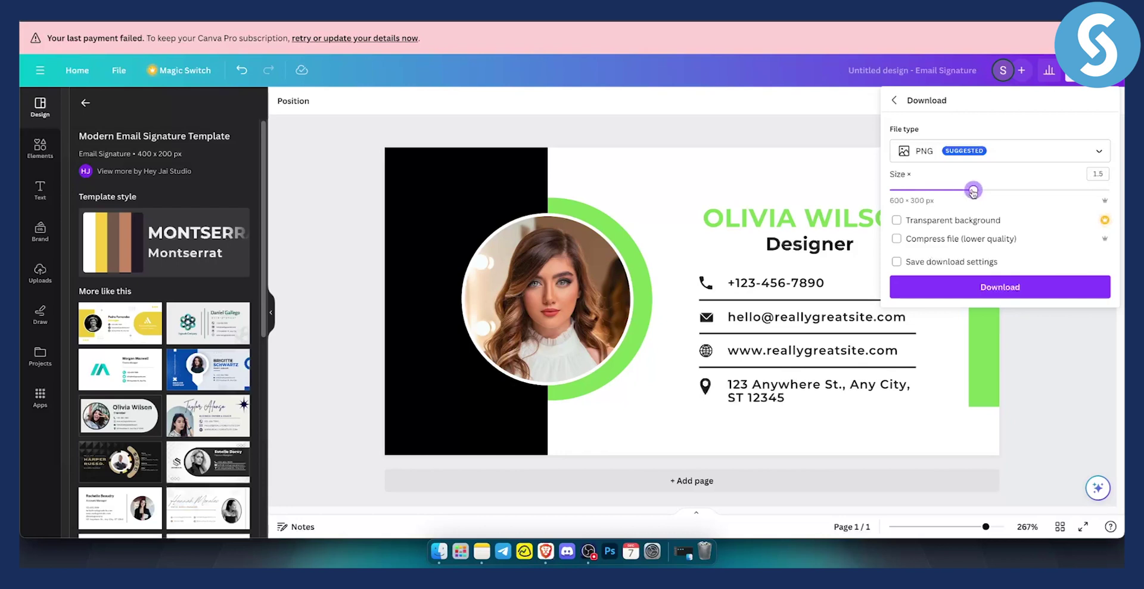
click(1010, 288)
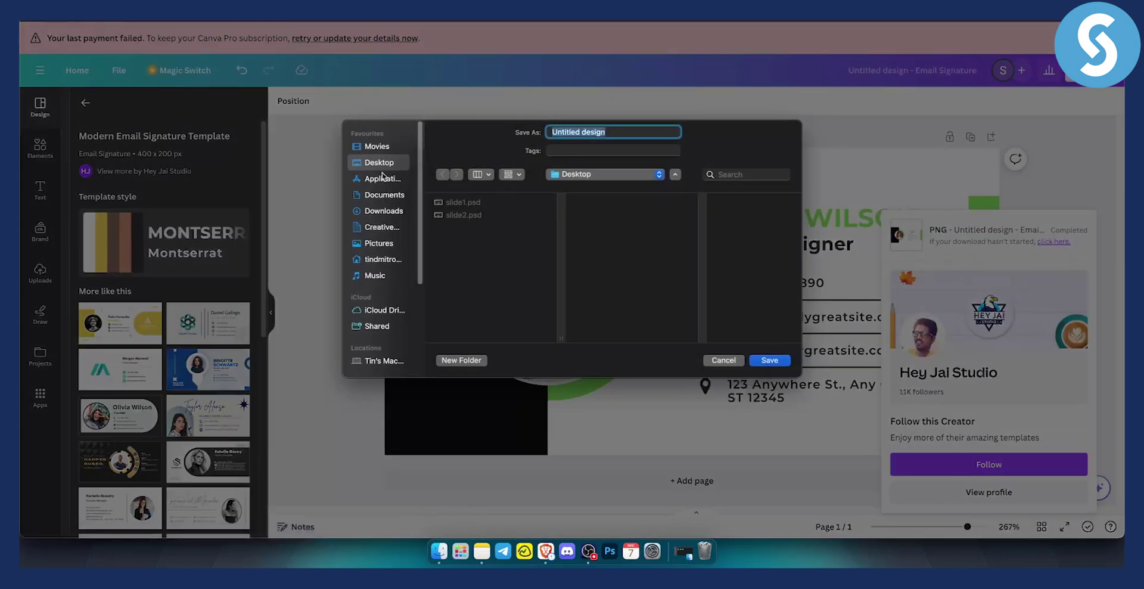
Save the PNG to the Desktop, then open Gmail through Google in a new tab.
click(774, 360)
key(super+t)
text(google)
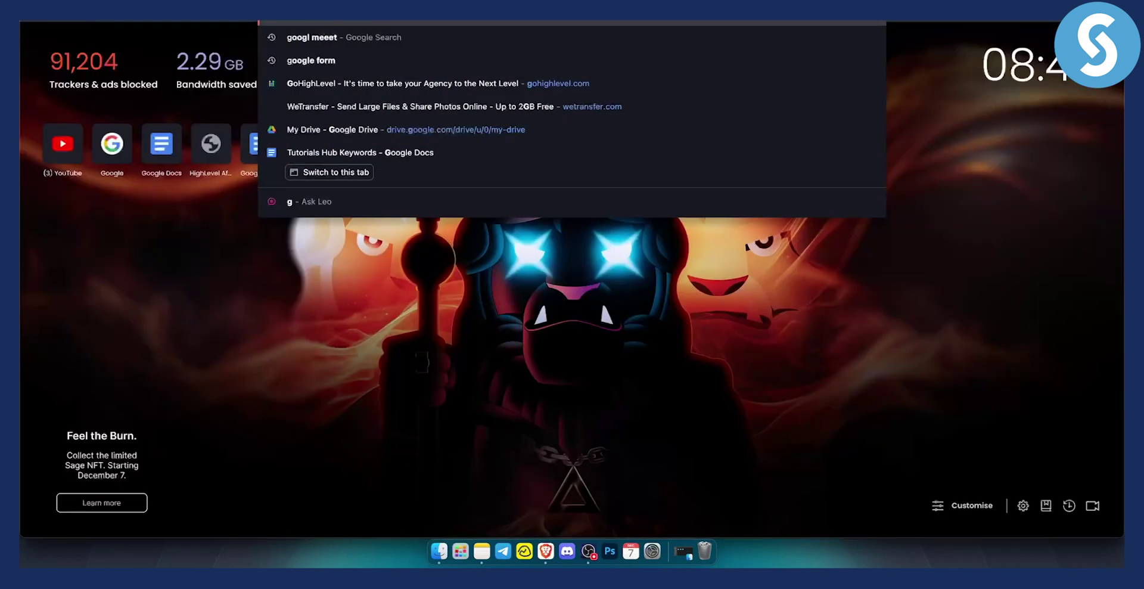
key(Return)
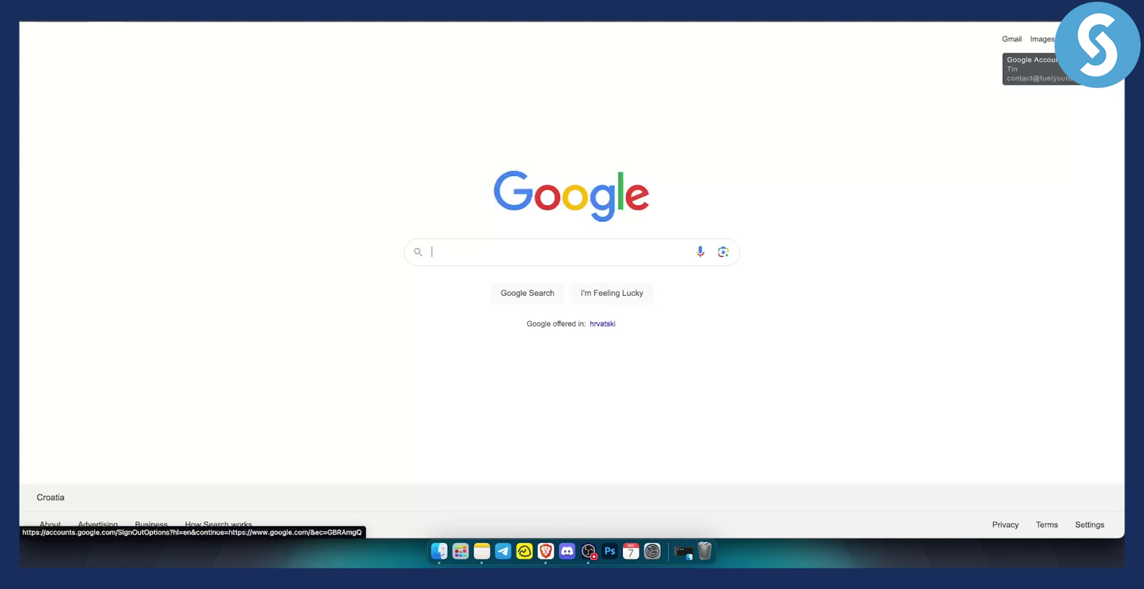
click(1102, 38)
click(955, 340)
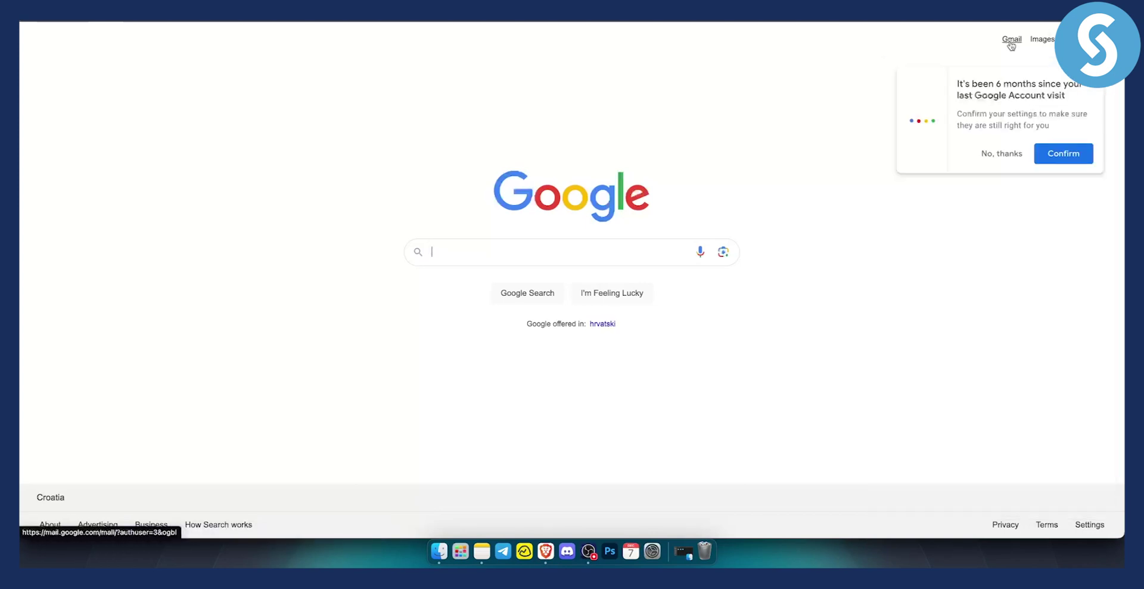
Open Gmail's See all settings page and scroll the General tab to Signature.
click(1011, 39)
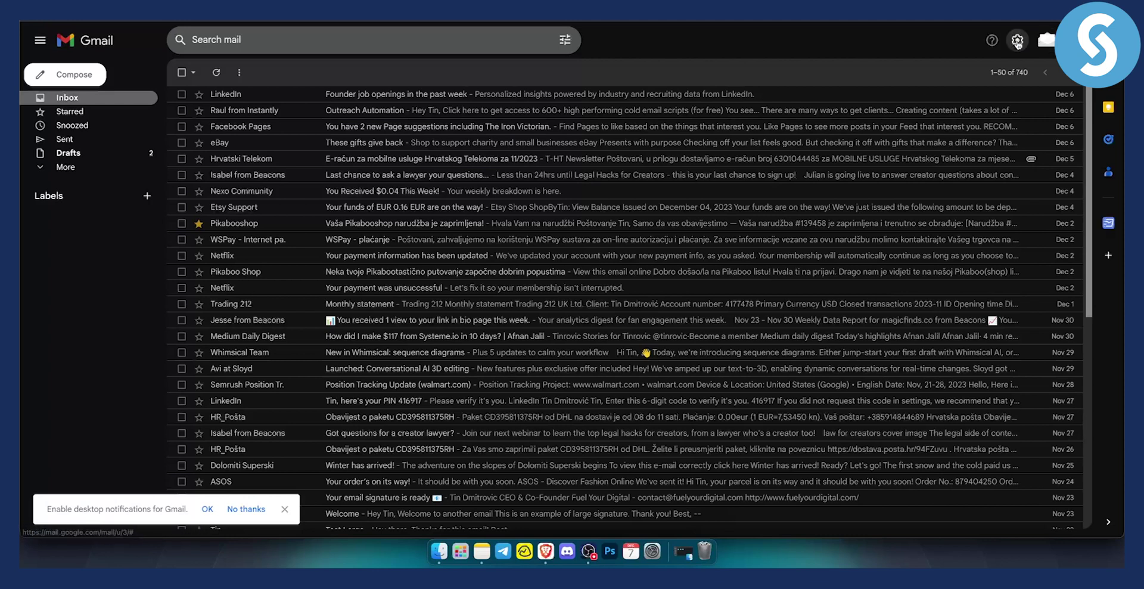
click(1016, 41)
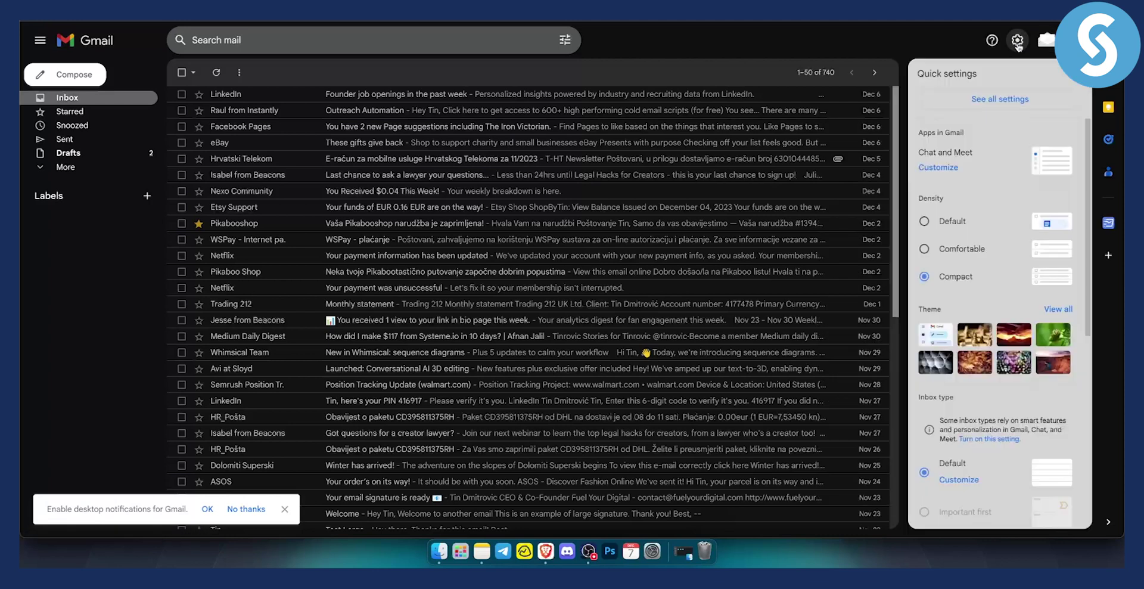
click(997, 101)
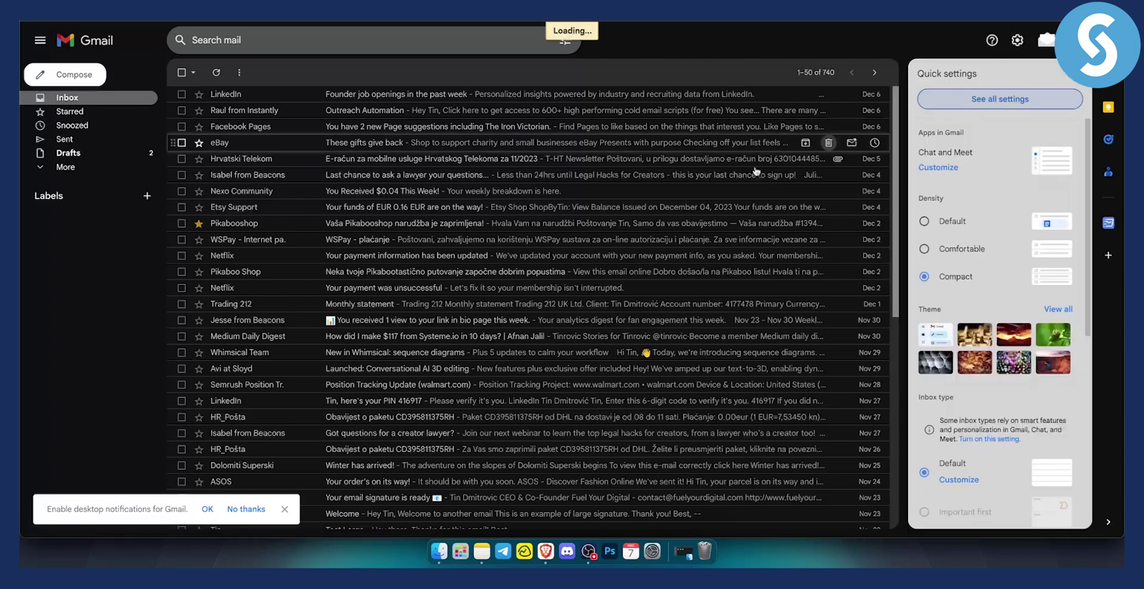
scroll(442, 280, down, 5)
scroll(442, 280, down, 3)
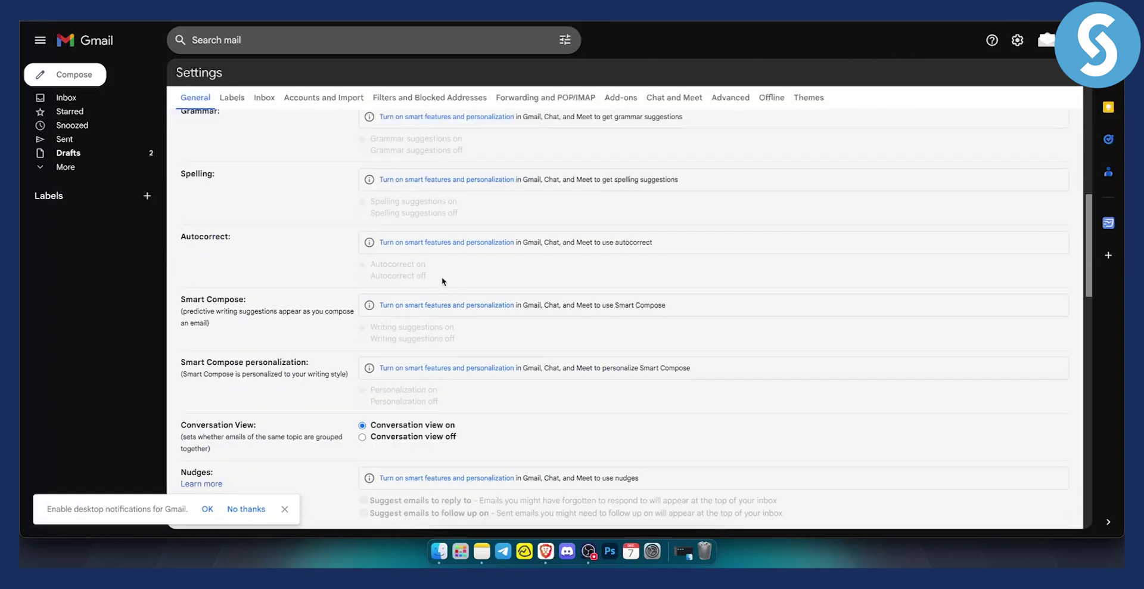
scroll(443, 281, down, 4)
scroll(442, 281, down, 6)
scroll(442, 281, down, 4)
scroll(443, 280, down, 3)
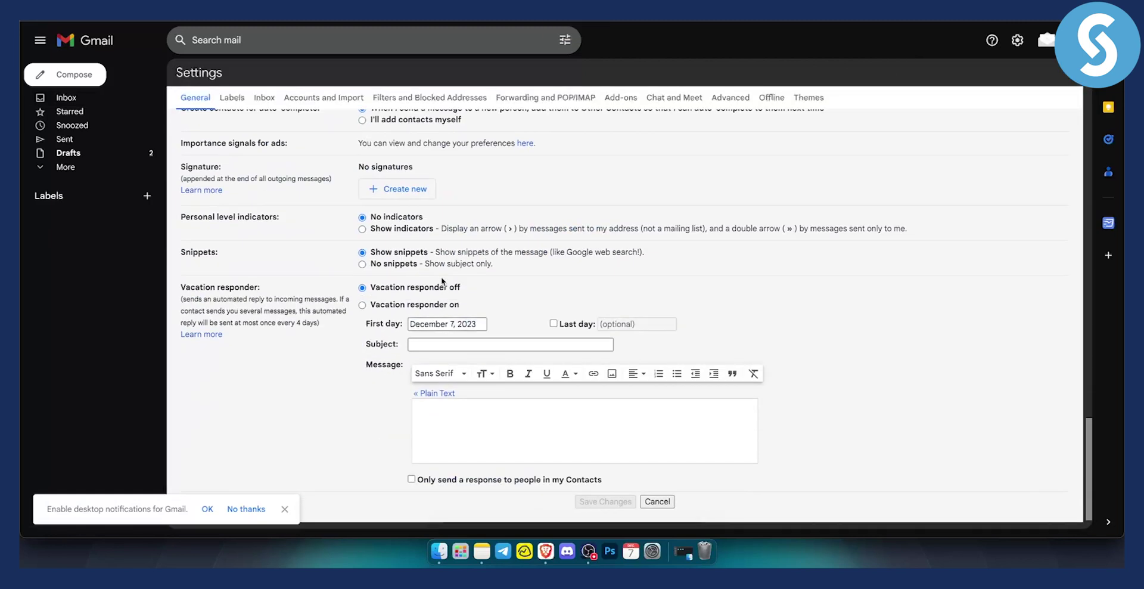
scroll(443, 280, down, 1)
scroll(443, 301, up, 3)
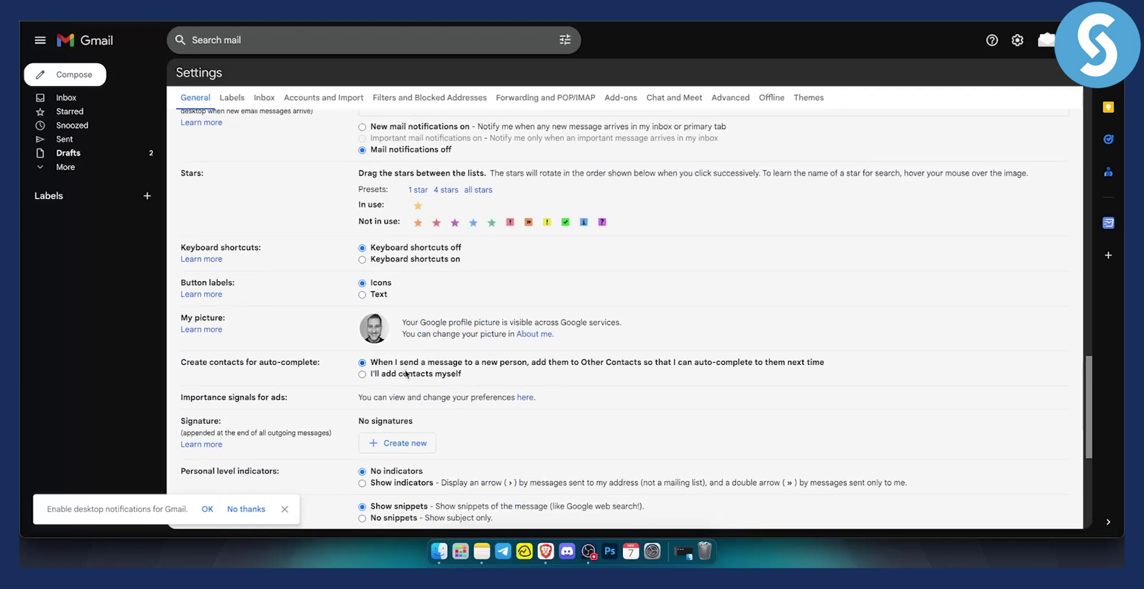
Create a signature named 'Name' and upload Untitled design.png into it.
click(388, 336)
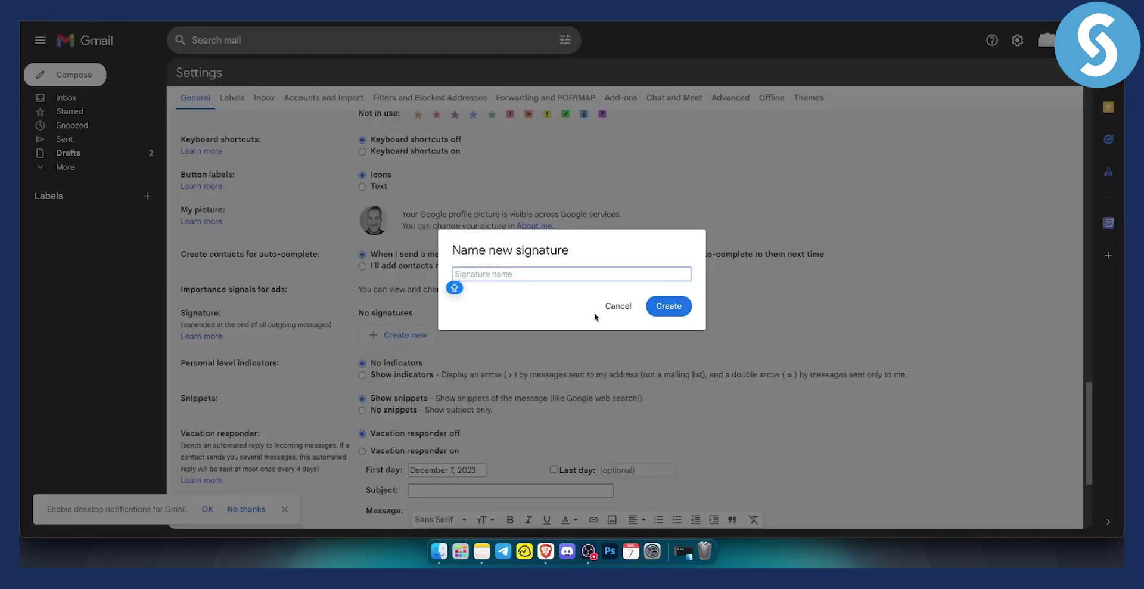
text(Name)
key(Return)
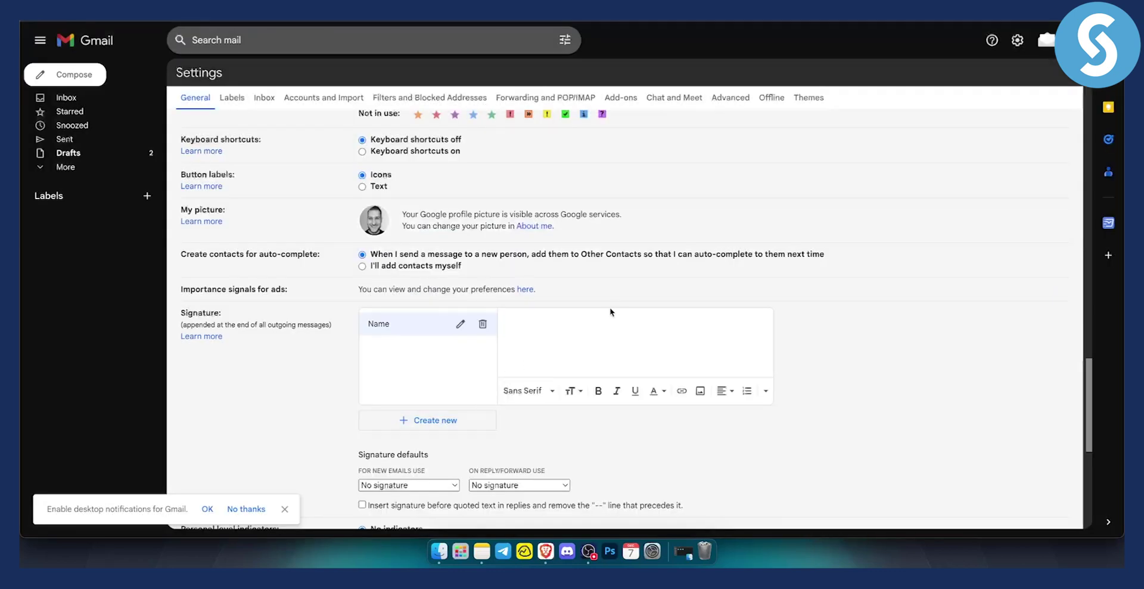
click(587, 327)
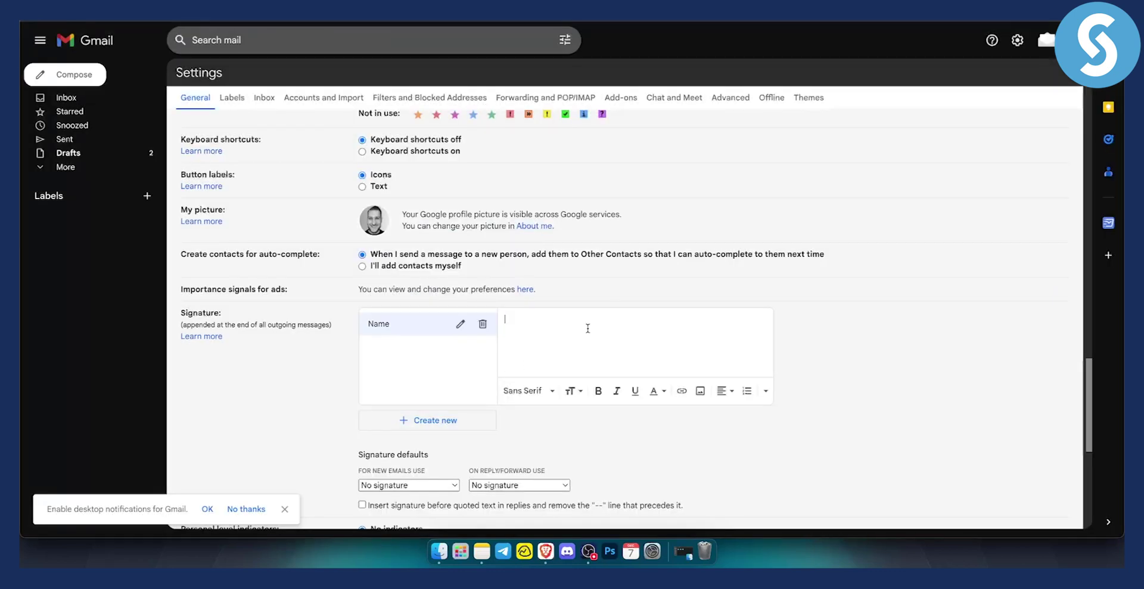
click(701, 392)
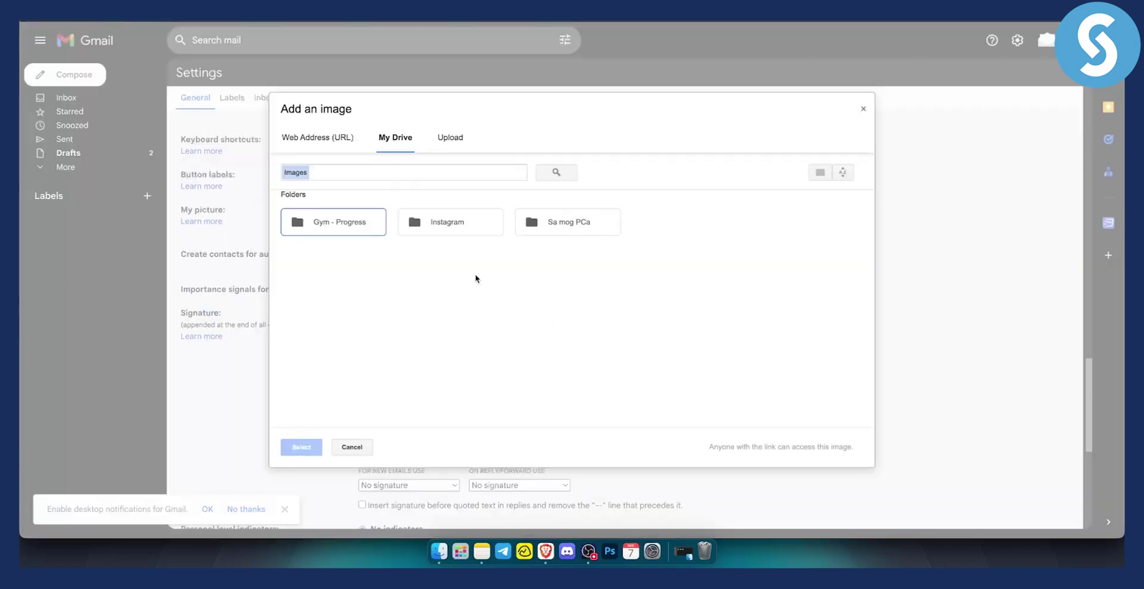
click(448, 140)
click(599, 308)
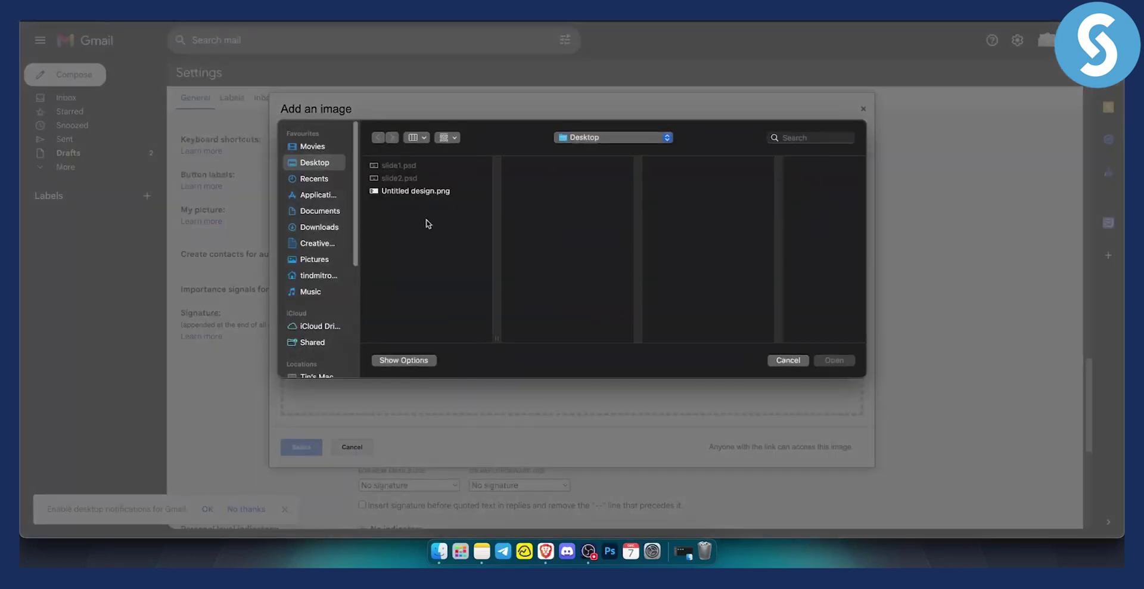
double_click(419, 191)
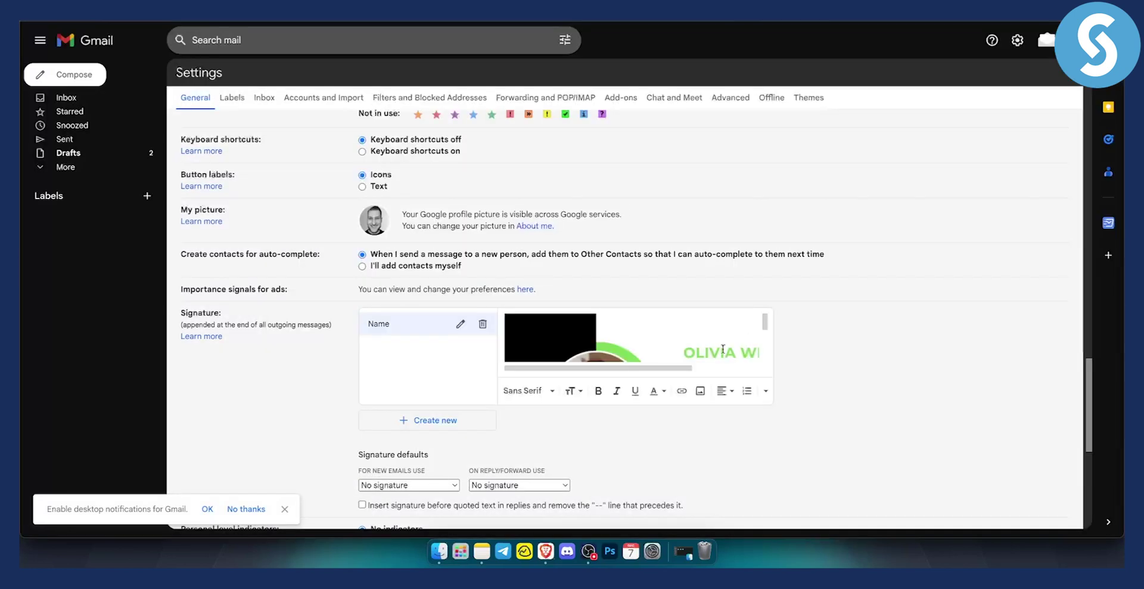
Resize the signature image to Medium.
click(710, 354)
click(549, 385)
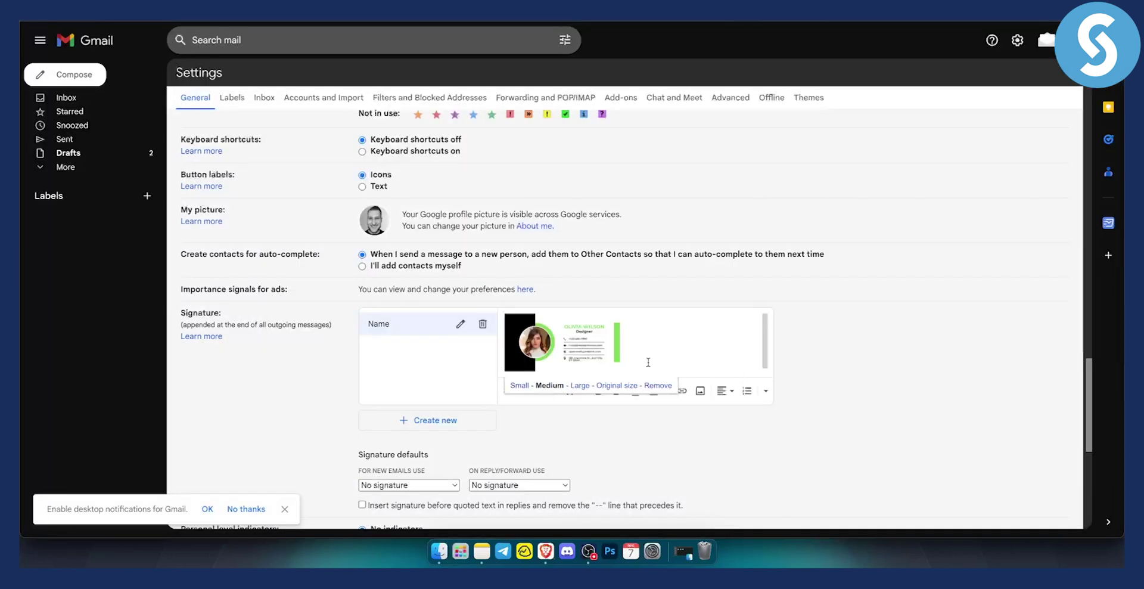
click(557, 446)
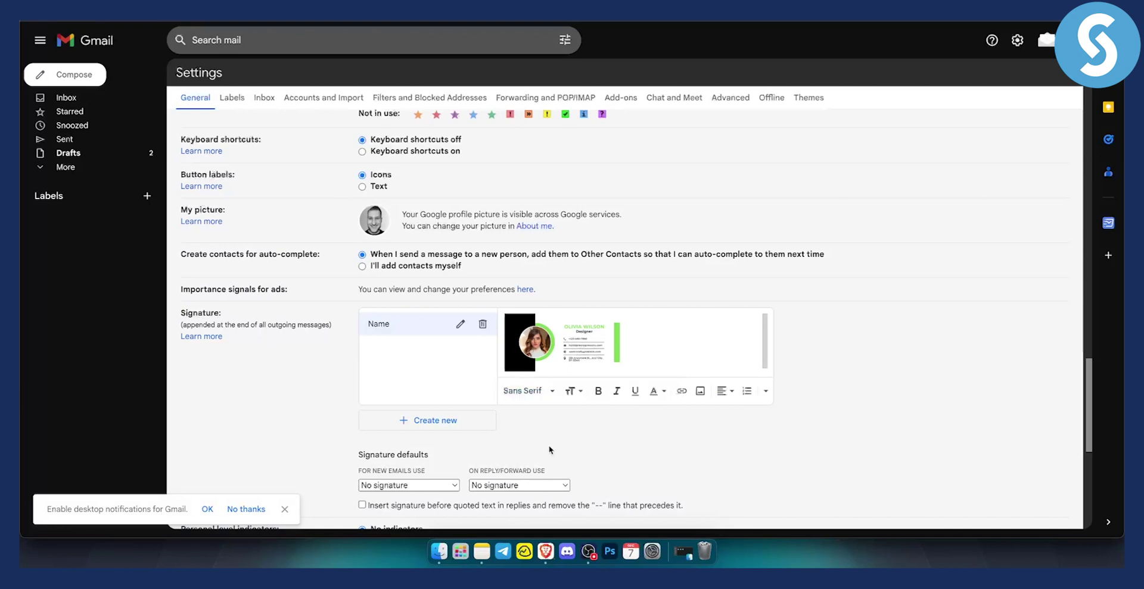
scroll(726, 429, down, 5)
Save the signature settings and compose a test message with the 'Name' signature inserted.
click(603, 467)
click(72, 78)
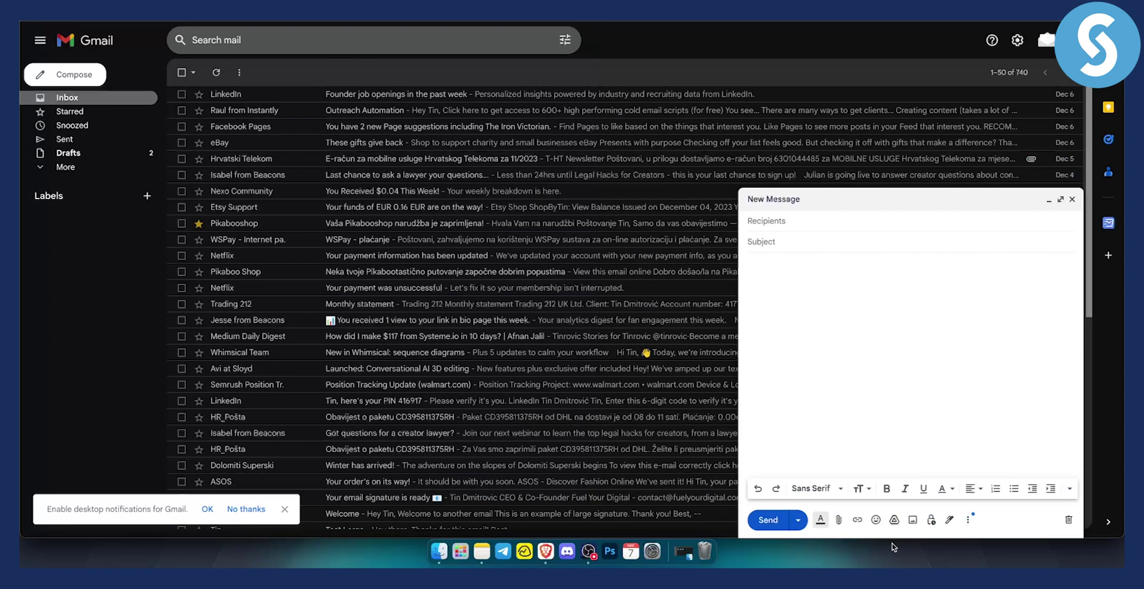
click(950, 520)
click(990, 486)
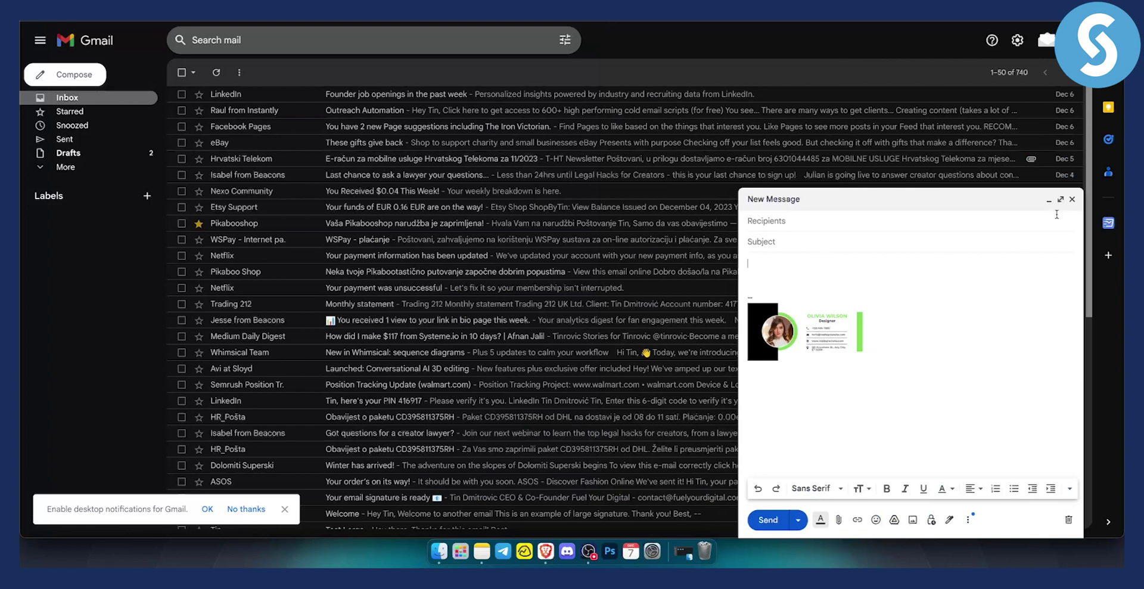
Close the test message so it is kept as a draft.
click(1071, 200)
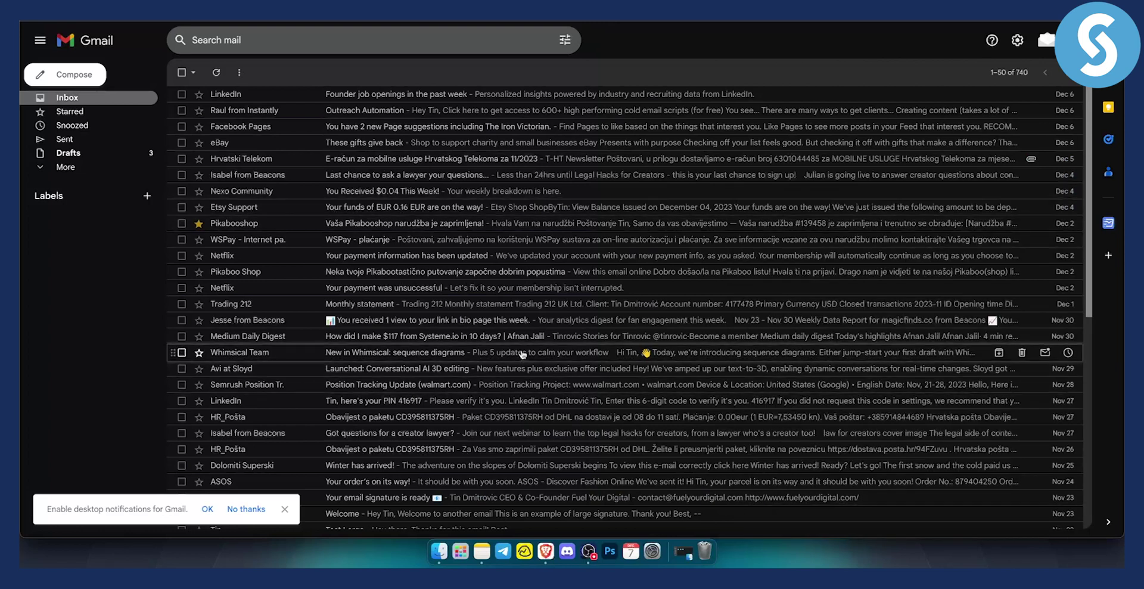